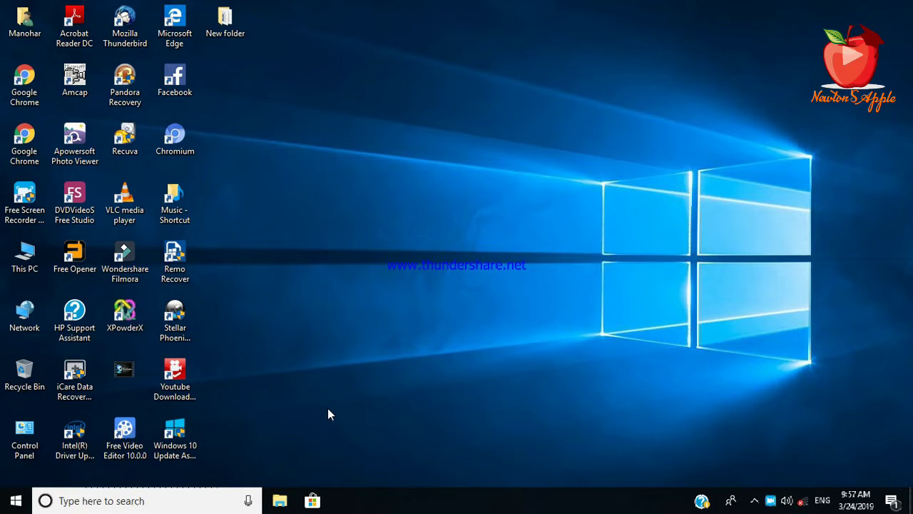
Find the PCPDFWIN desktop app on the computer and launch it
click(99, 506)
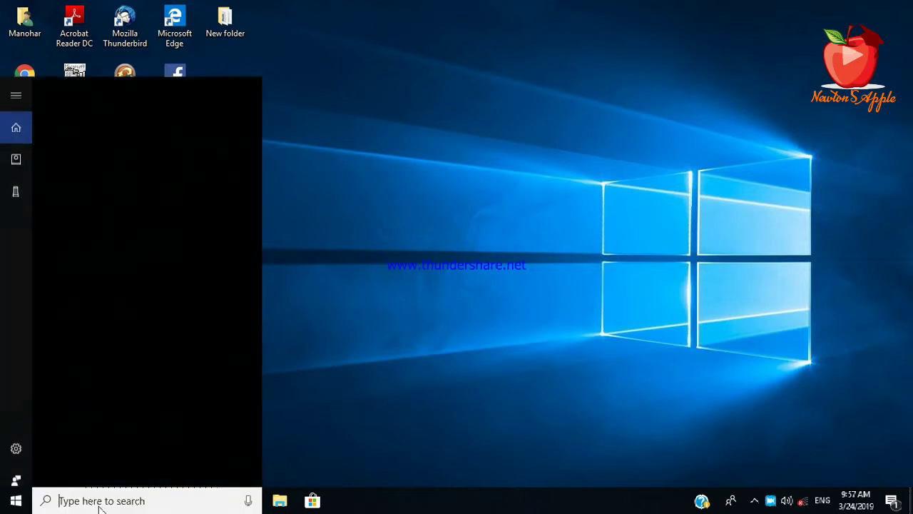
text(p)
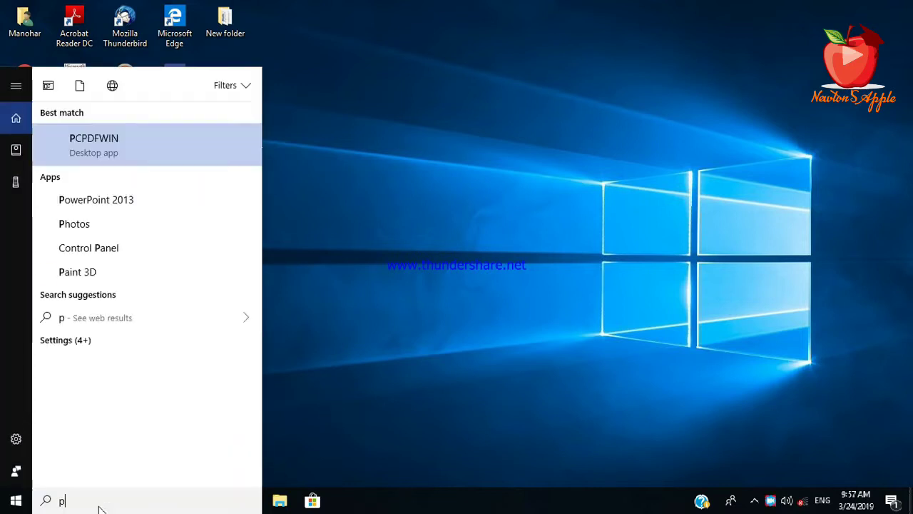
text(cp)
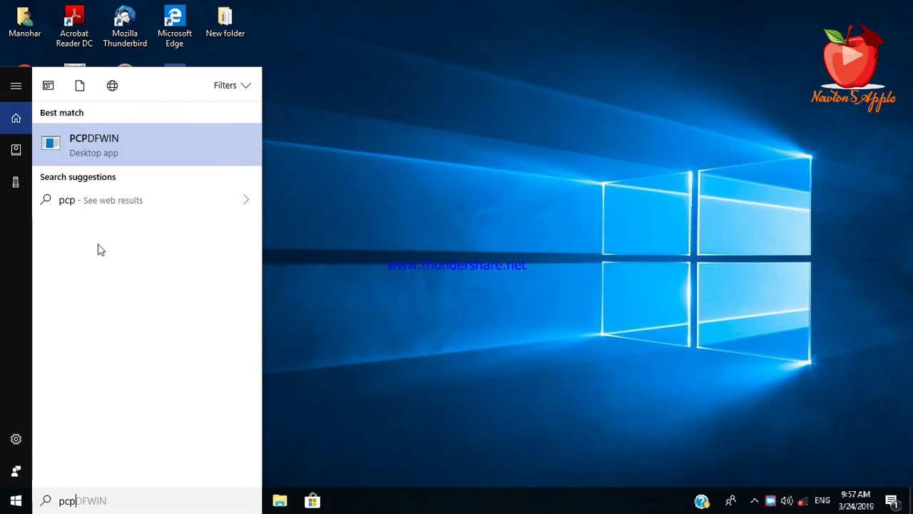
click(95, 150)
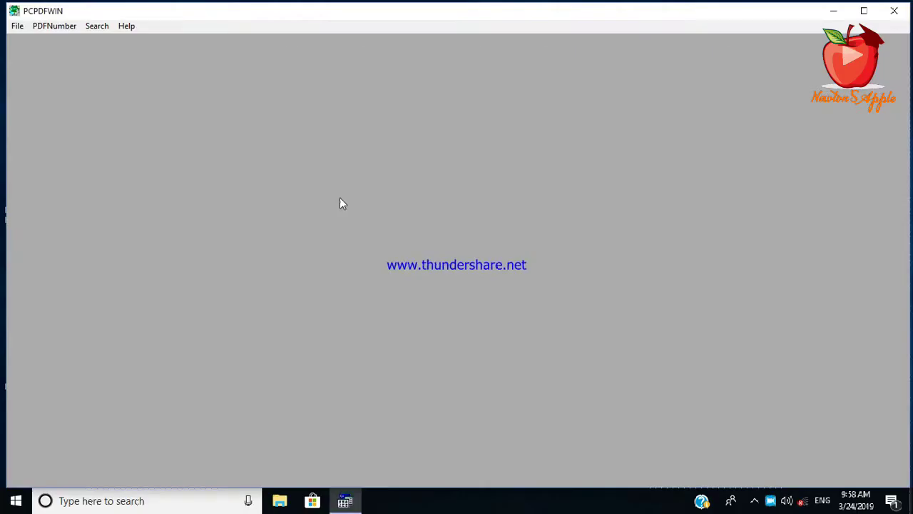
Run a database search for compounds containing only the elements Zn and O
click(93, 27)
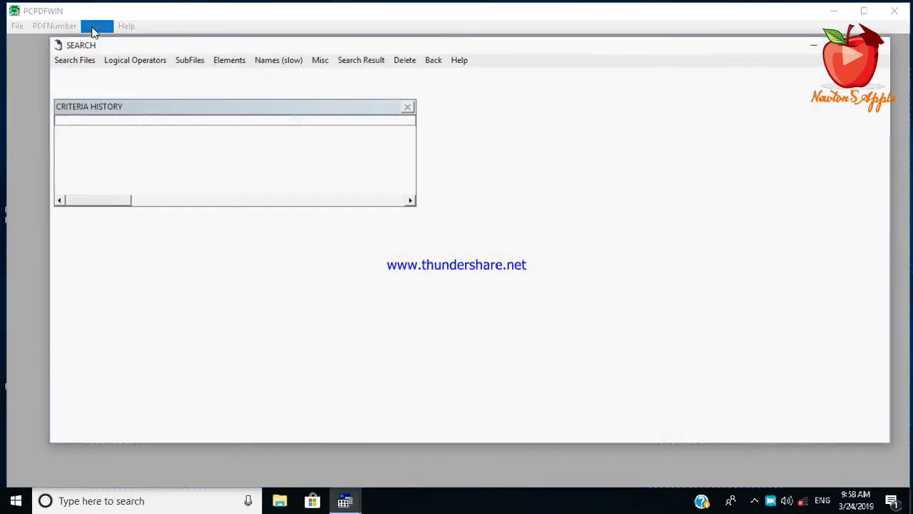
click(241, 61)
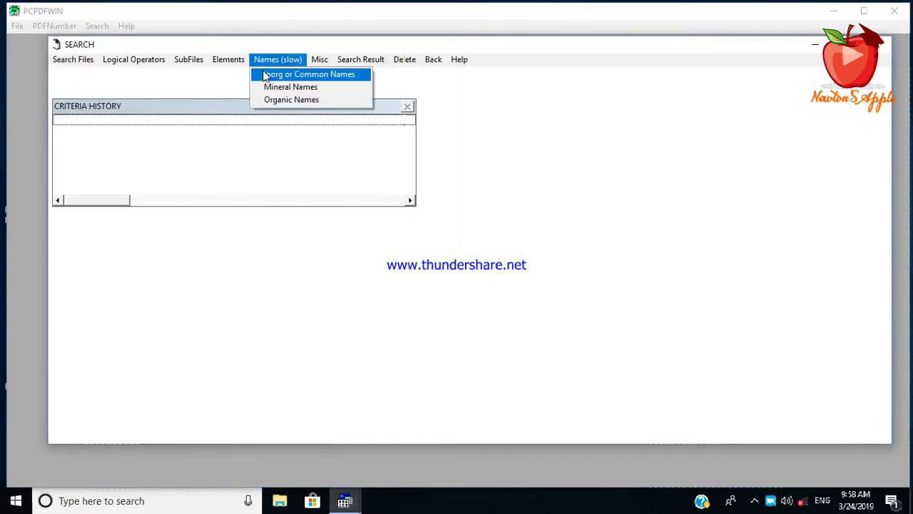
mouse_move(239, 79)
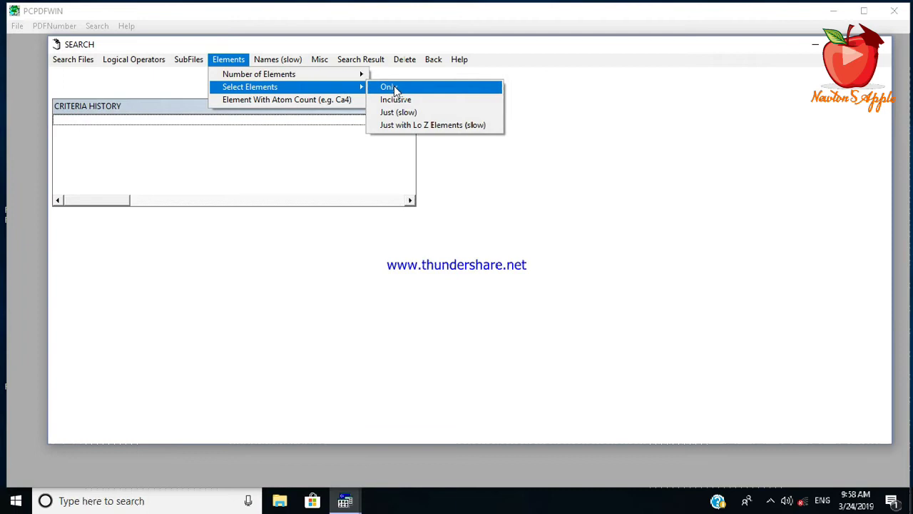
click(394, 86)
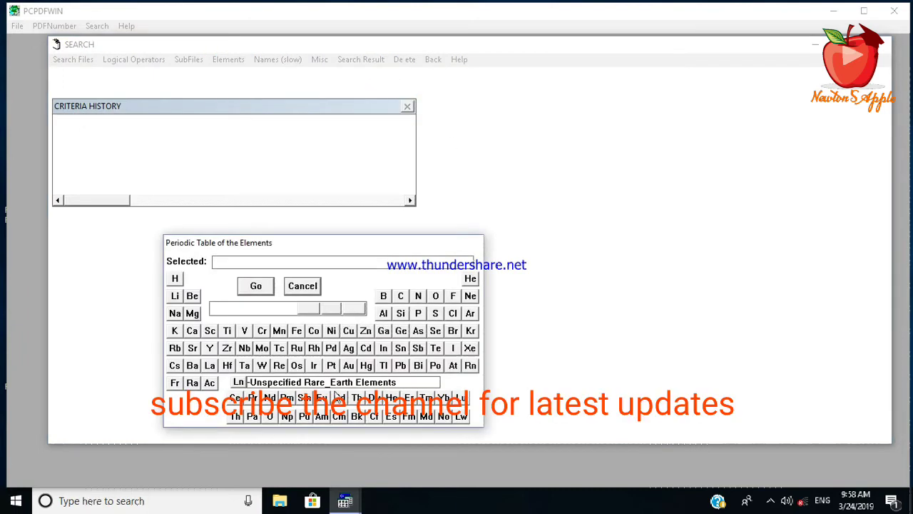
click(365, 331)
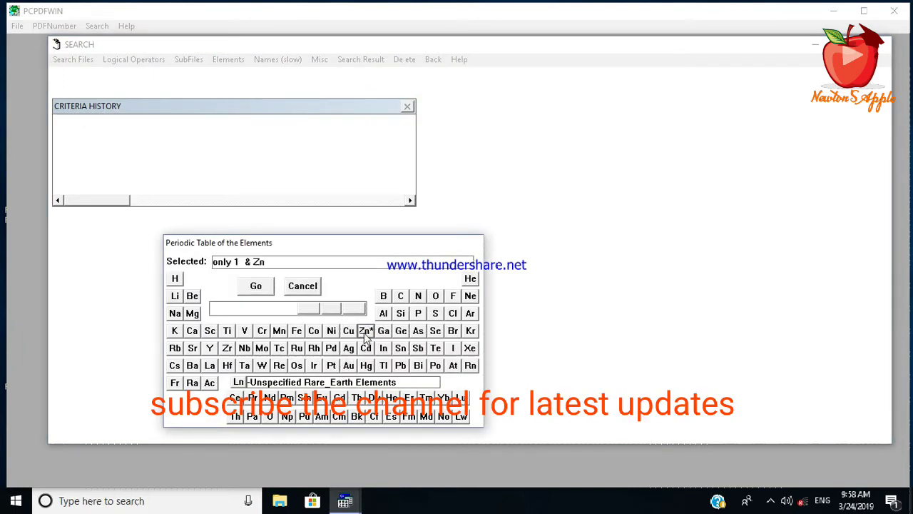
click(436, 298)
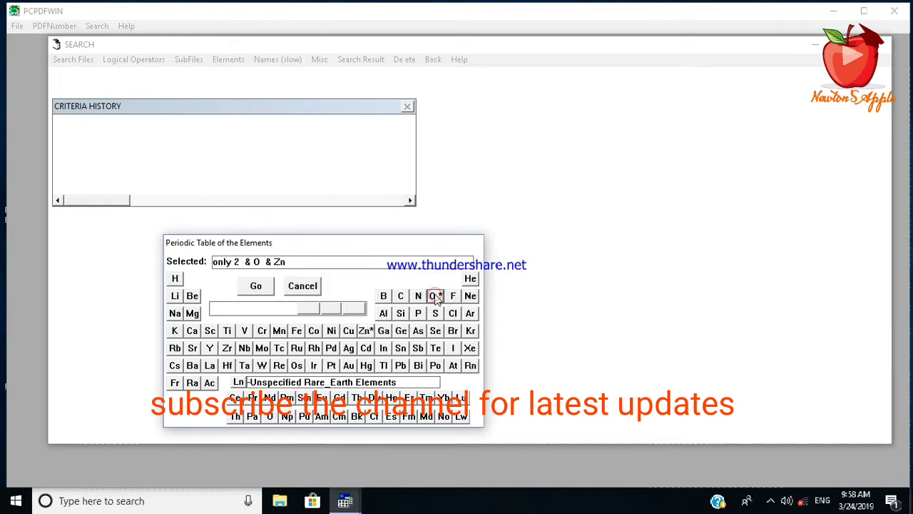
click(256, 286)
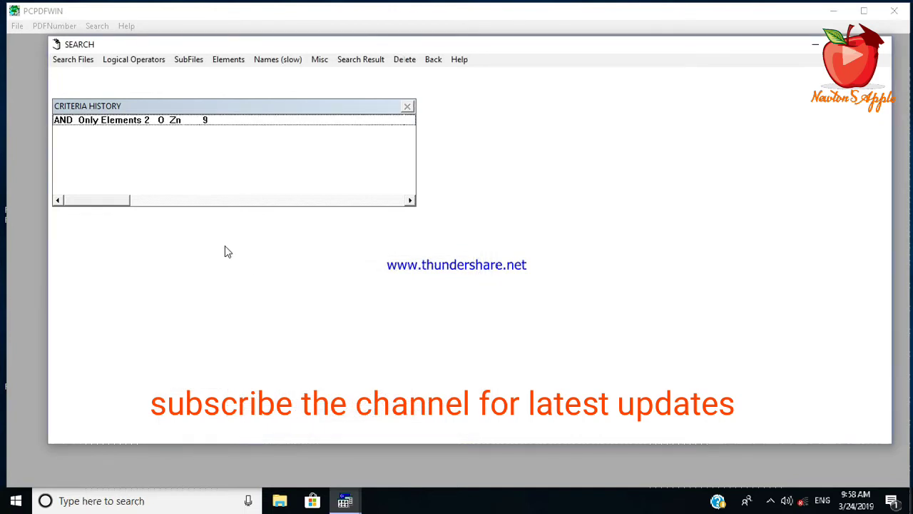
List the matches for the Zn and O criterion and display the Zinc Oxide card 03-0888
click(123, 124)
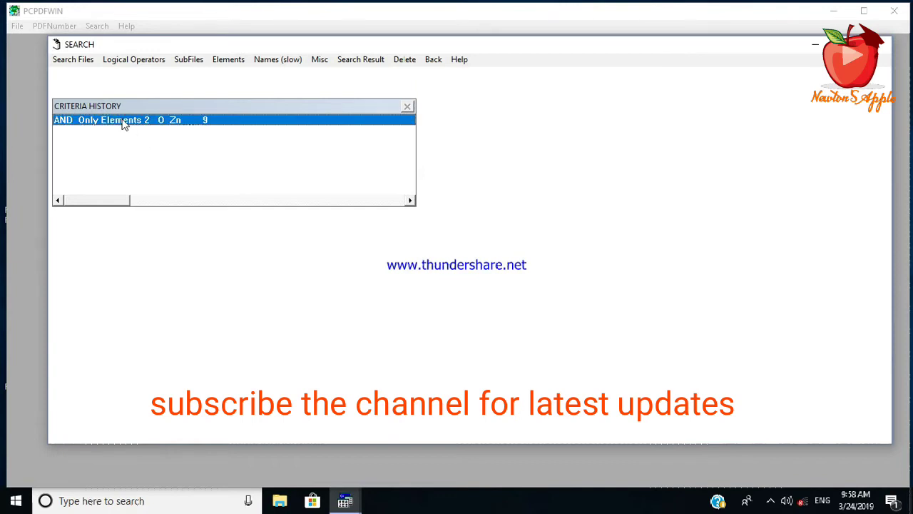
click(375, 63)
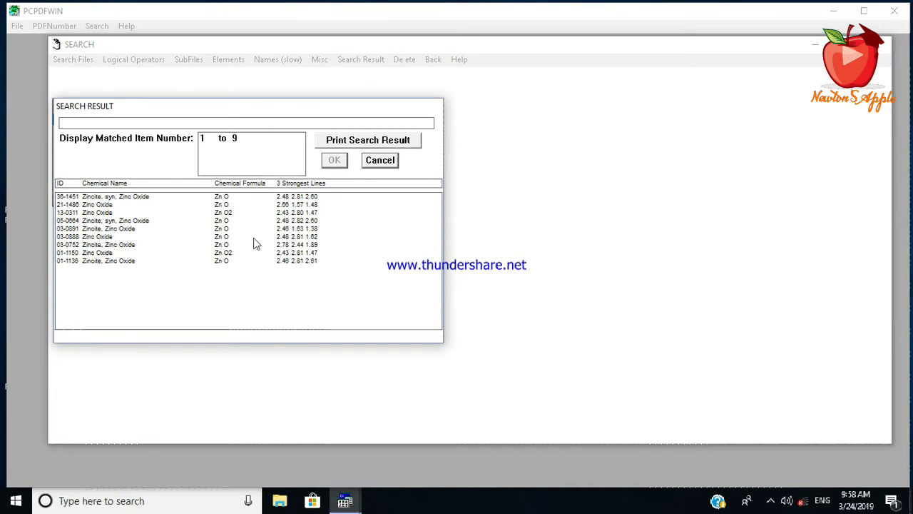
click(97, 238)
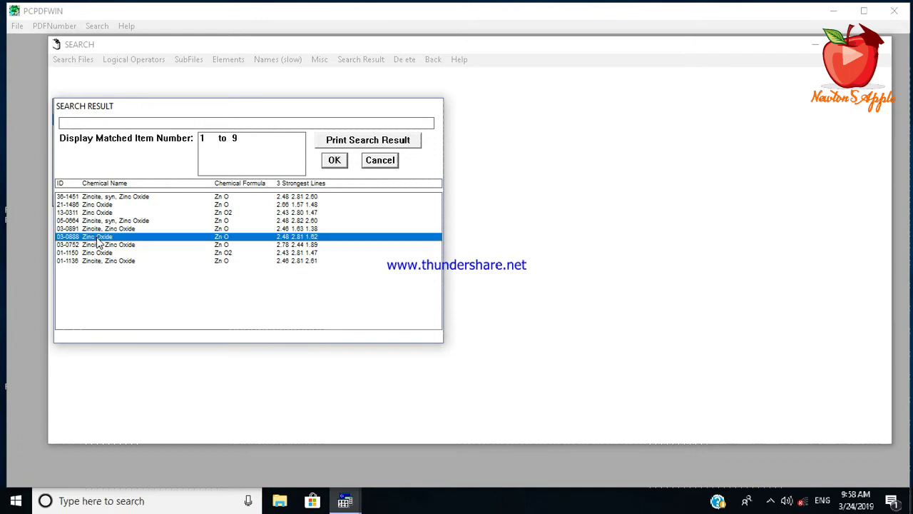
click(335, 161)
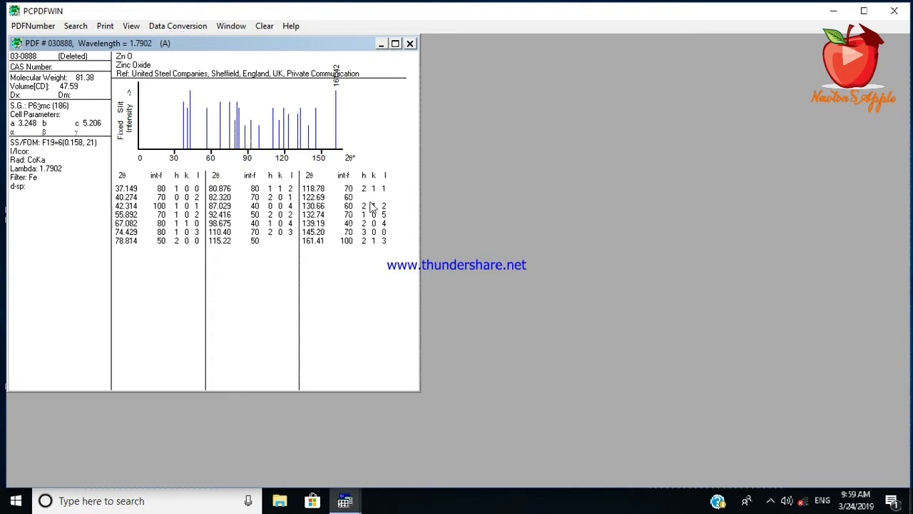
Close the 03-0888 card and display the Zincite, syn card 36-1451 from the search results
click(410, 44)
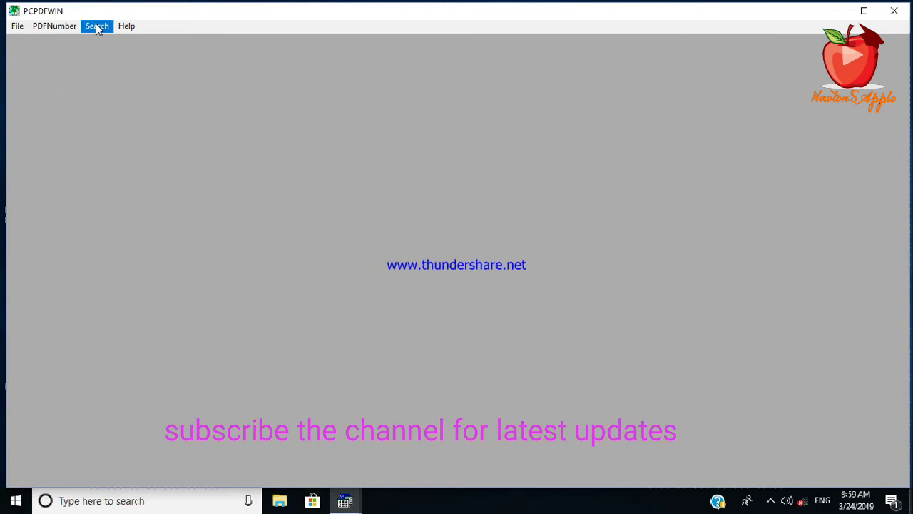
click(346, 499)
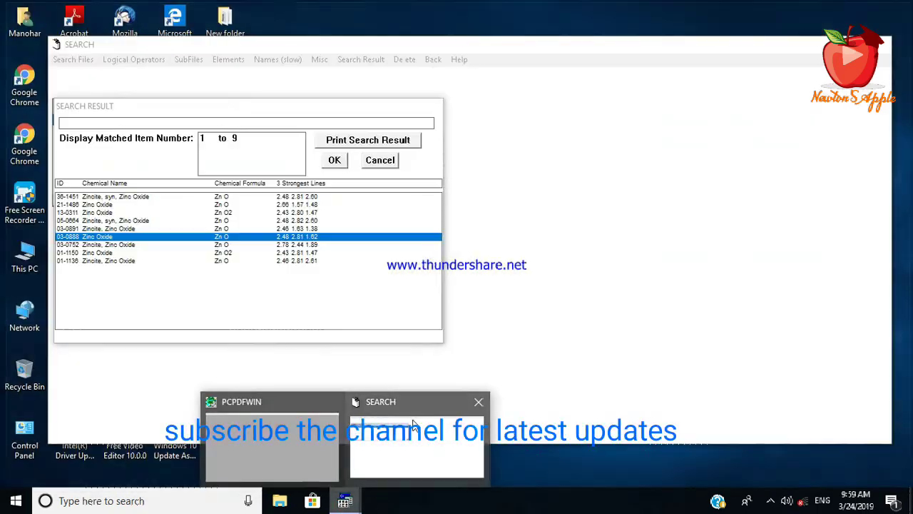
click(416, 436)
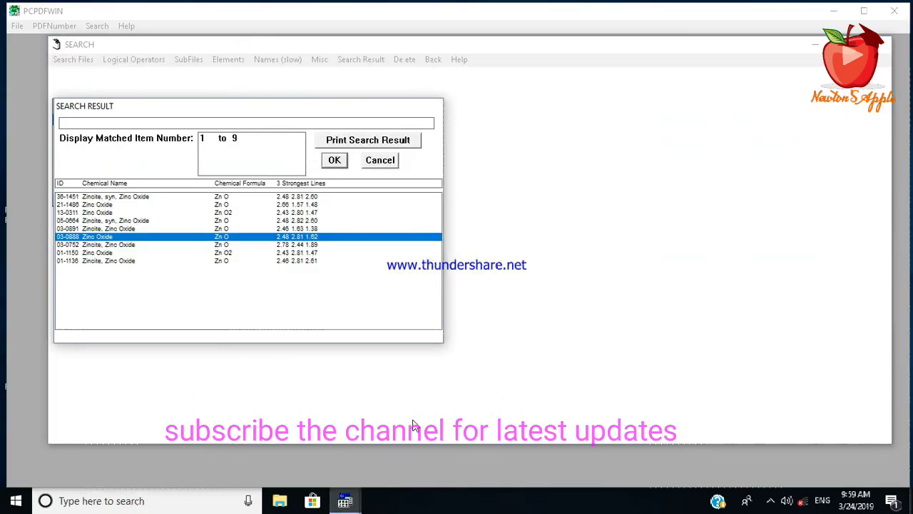
click(101, 197)
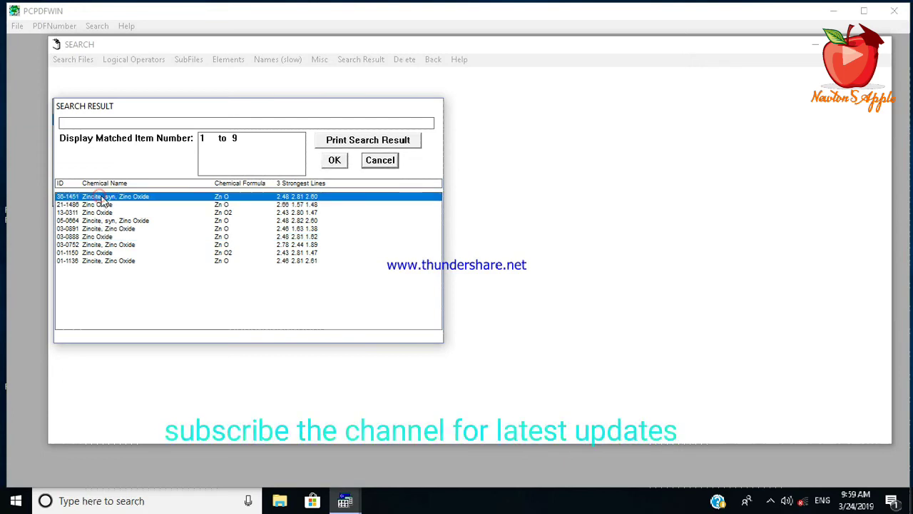
click(340, 162)
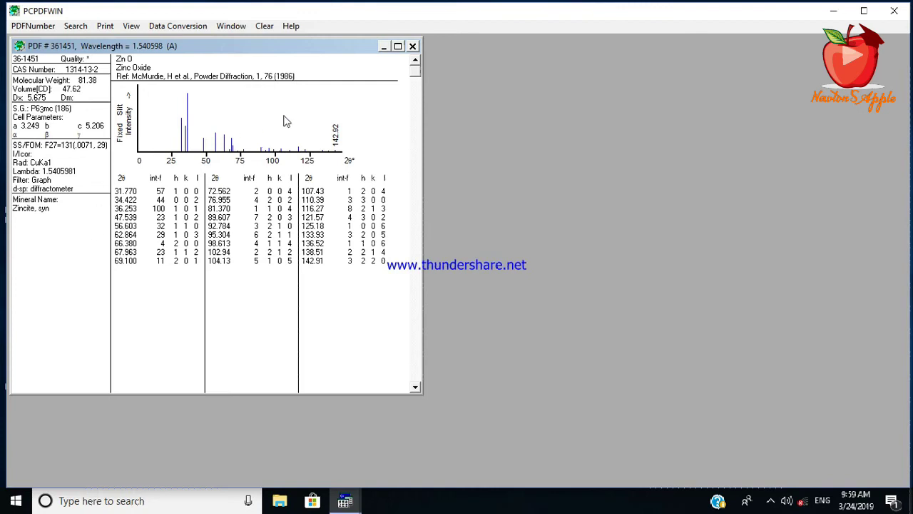
View the zincite card's peak data as Dspacing and as SinSquareTheta
click(190, 29)
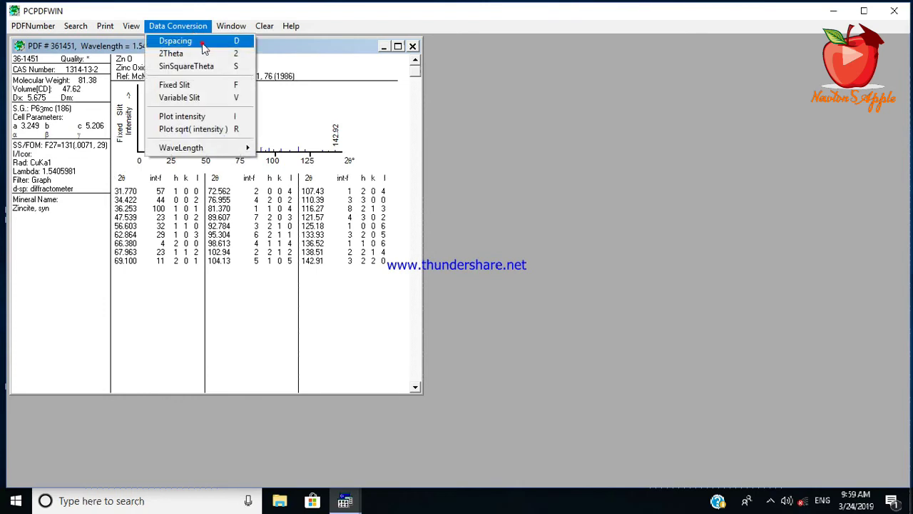
click(204, 44)
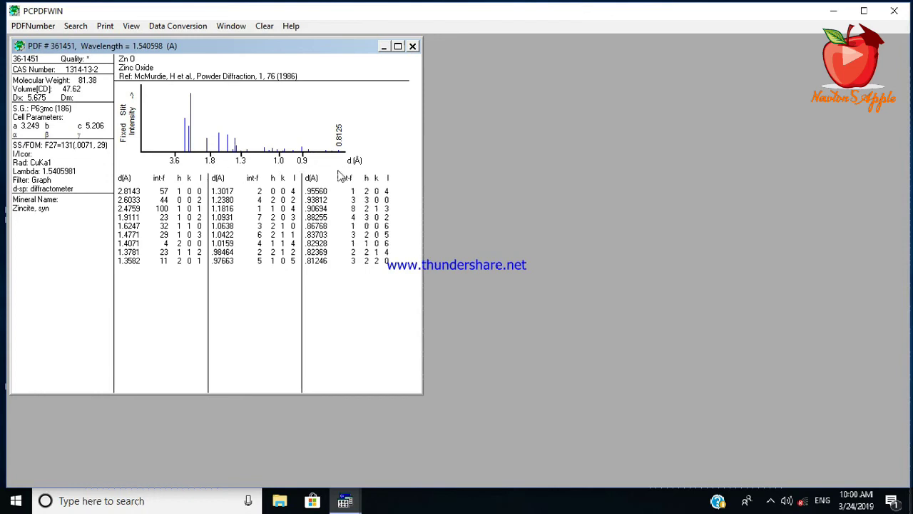
click(179, 26)
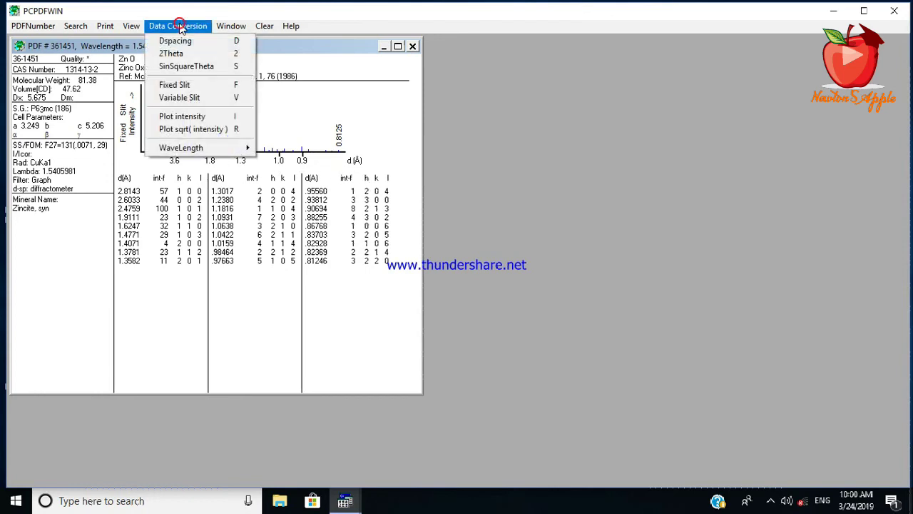
click(209, 69)
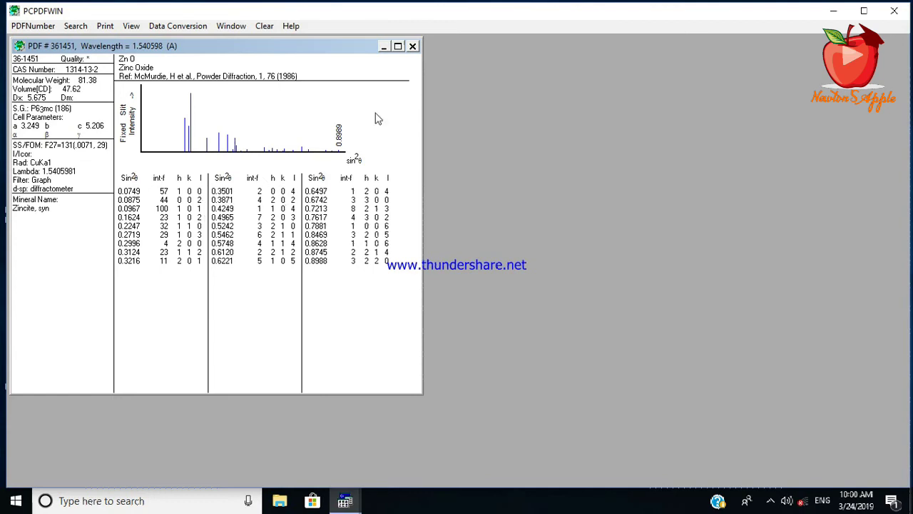
Maximize the zincite card and set its wavelength to Cu(Ave)-1.54184
click(397, 47)
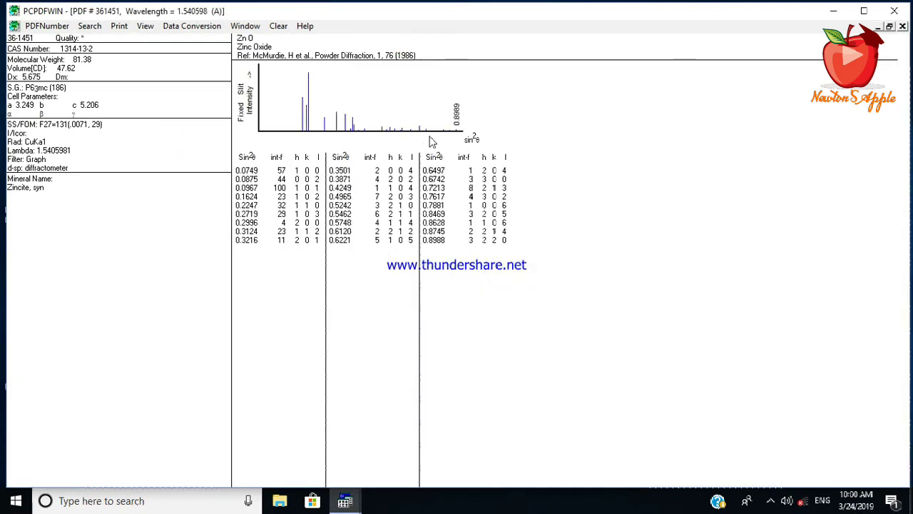
click(234, 27)
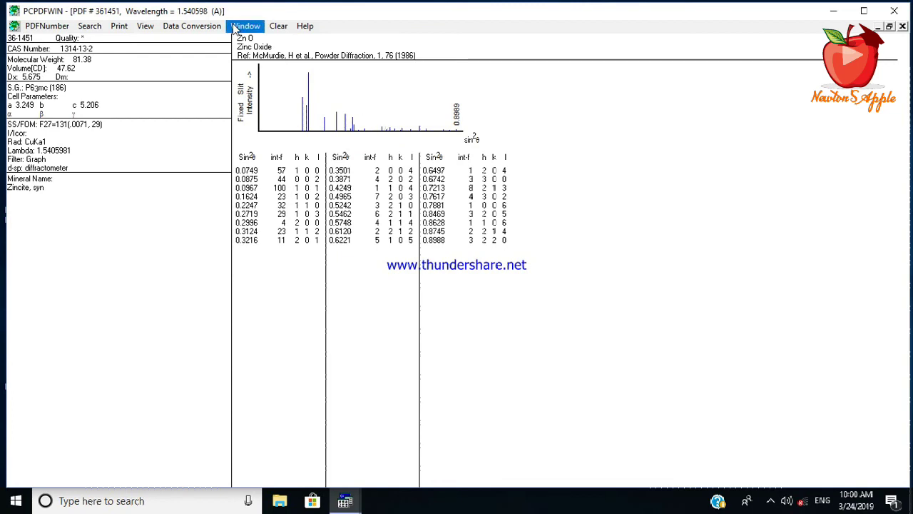
click(206, 26)
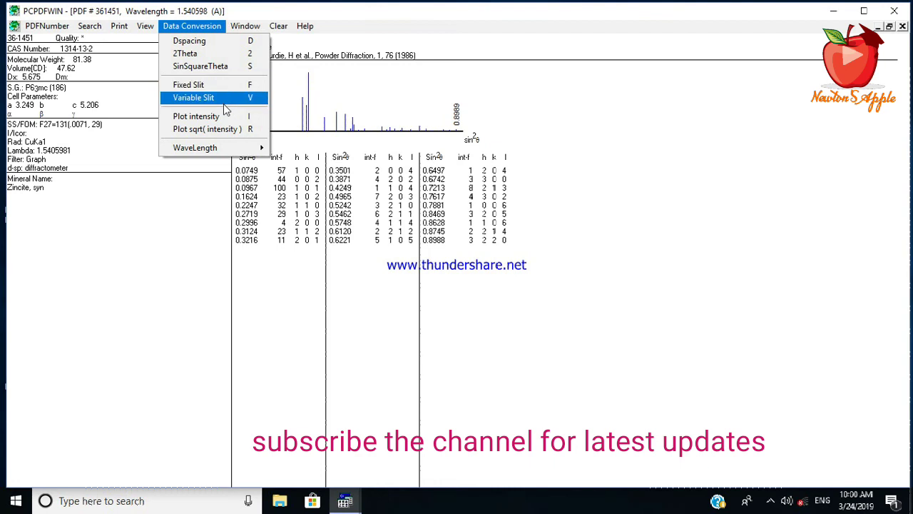
click(227, 146)
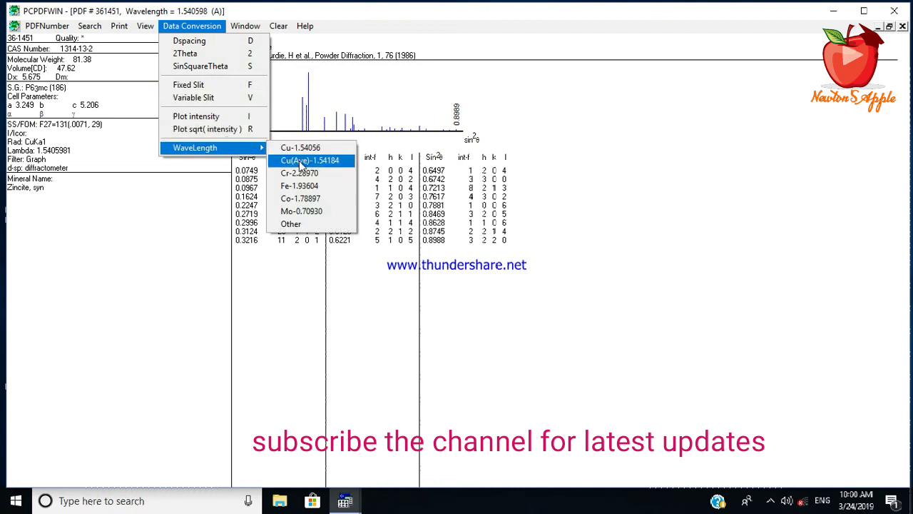
click(299, 161)
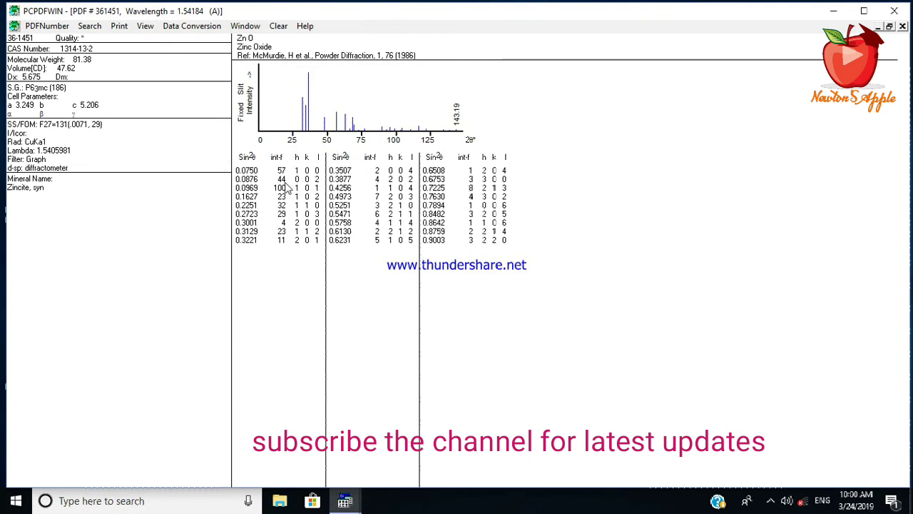
Convert the zincite card's peak data to 2Theta and close the card
click(200, 27)
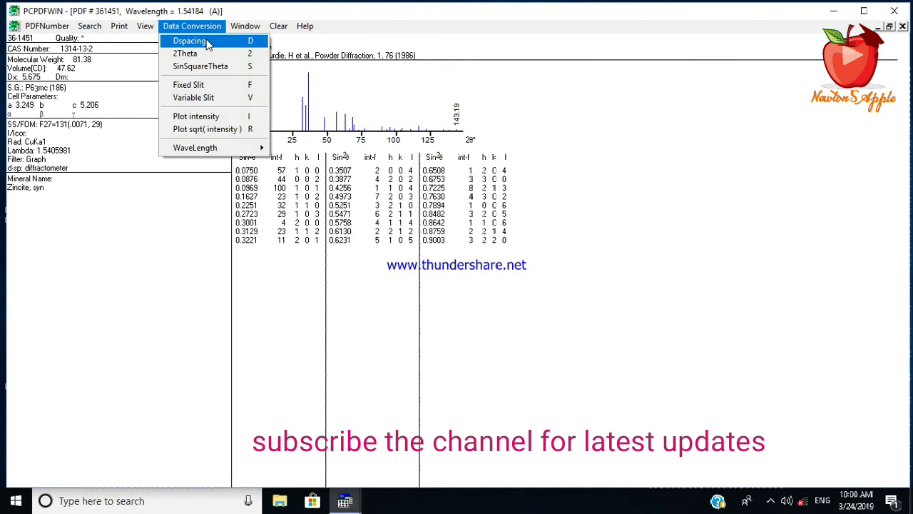
click(203, 53)
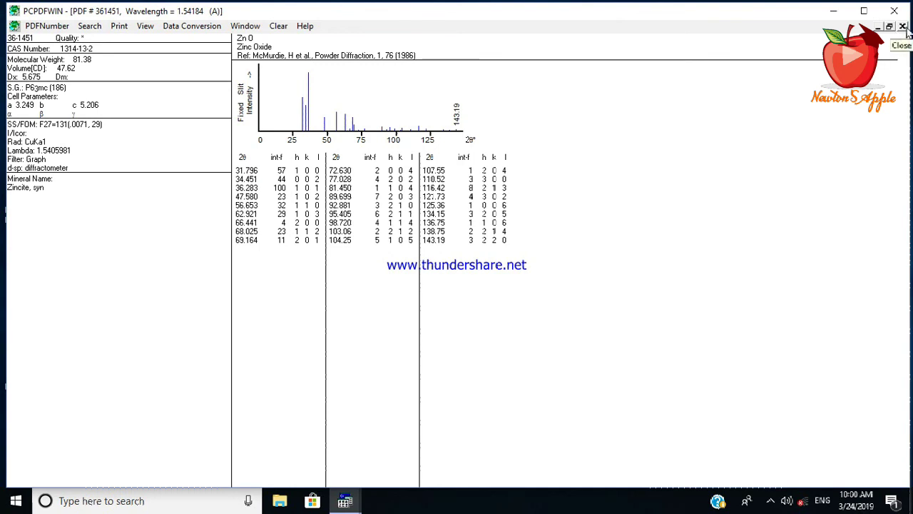
click(902, 26)
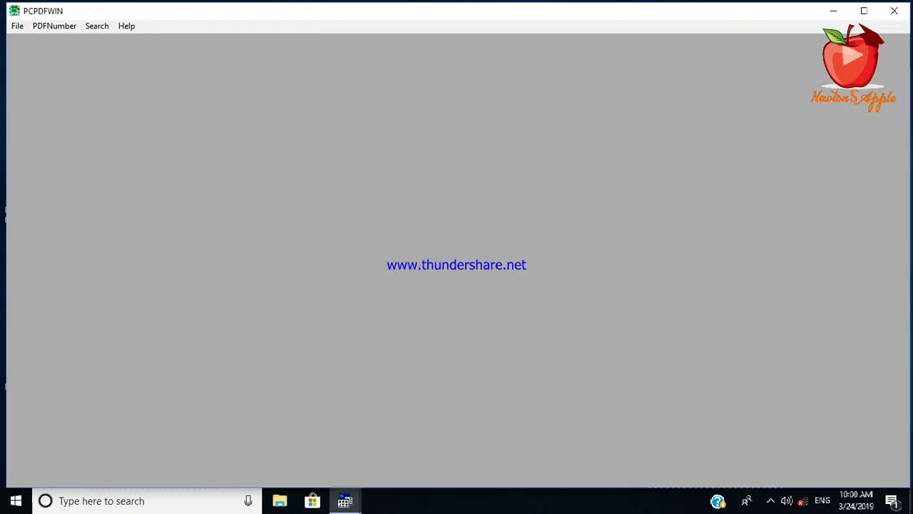